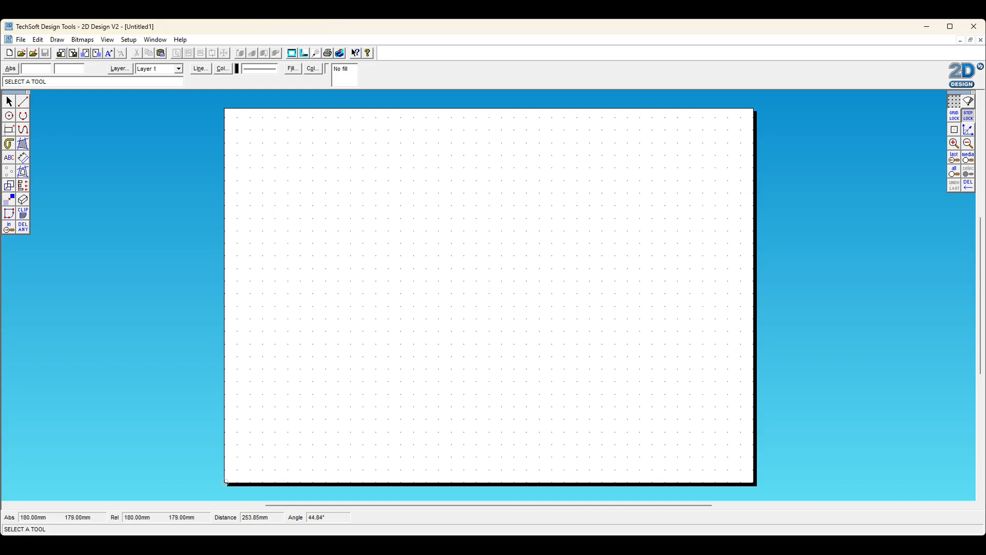
- Paste the copied snowman picture and move it up onto the page
{"action": "right_click", "coordinate": [451, 257]}
{"action": "left_click", "coordinate": [470, 284]}
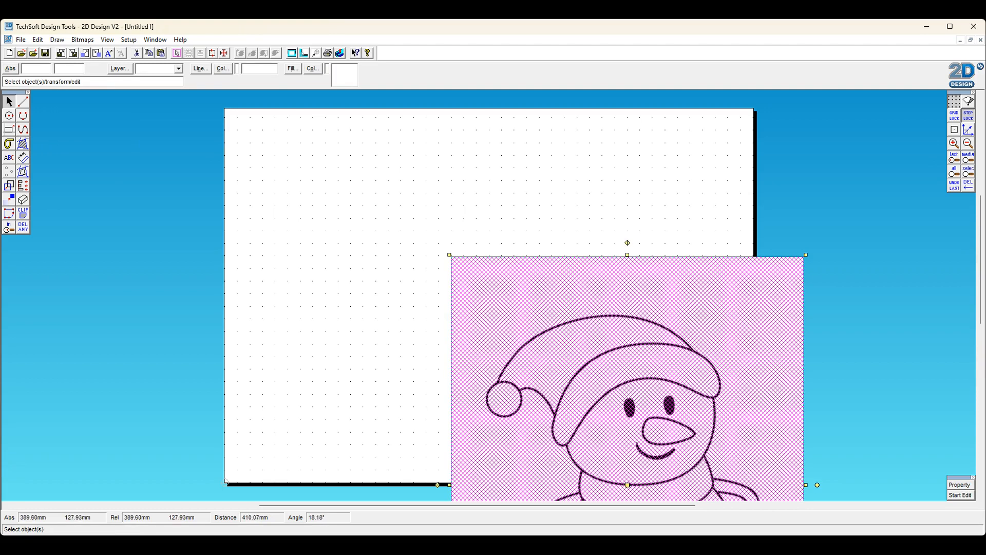
{"action": "left_click_drag", "start_coordinate": [632, 486], "coordinate": [552, 358]}
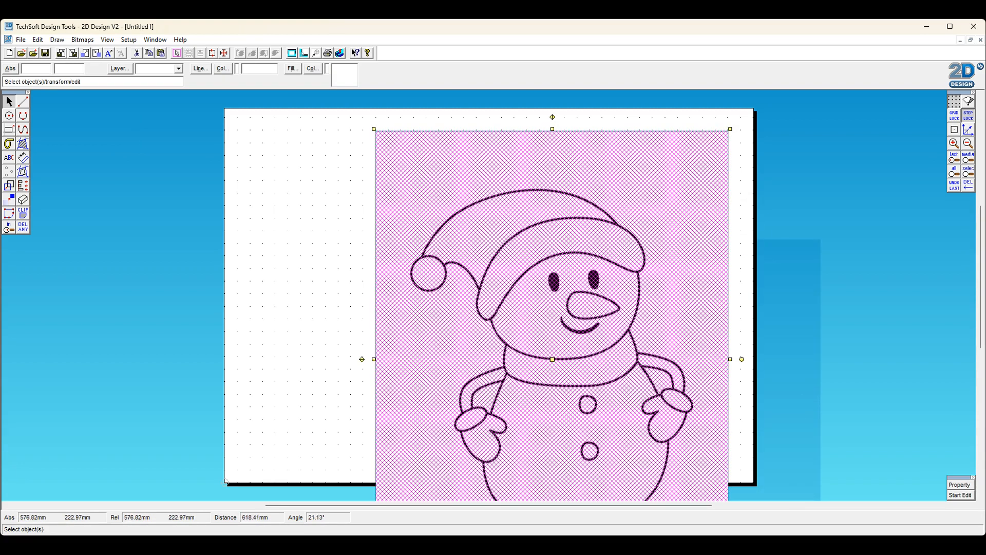
- Scale the snowman picture down proportionally to fit the page and place it at the page's centre
{"action": "left_click", "coordinate": [968, 143]}
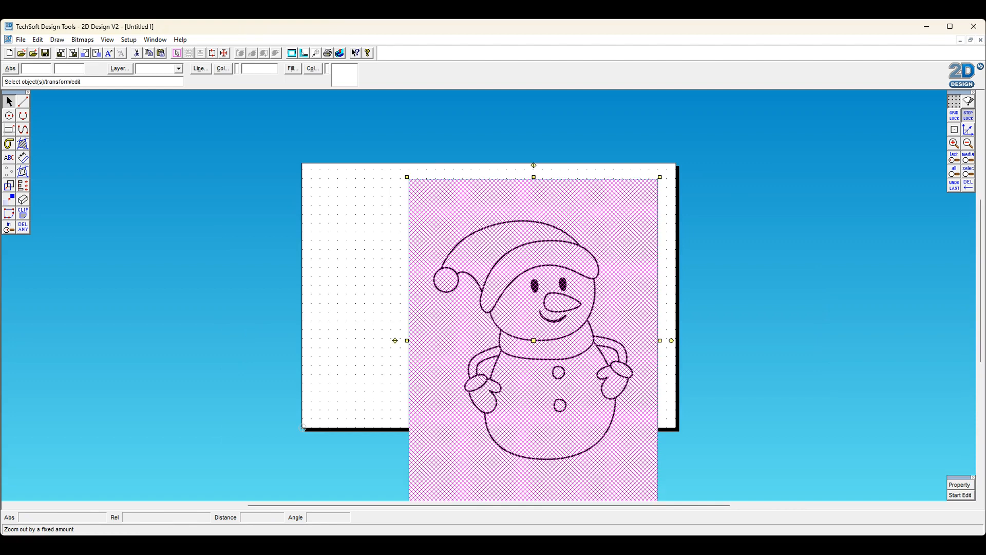
{"action": "left_click", "coordinate": [968, 143]}
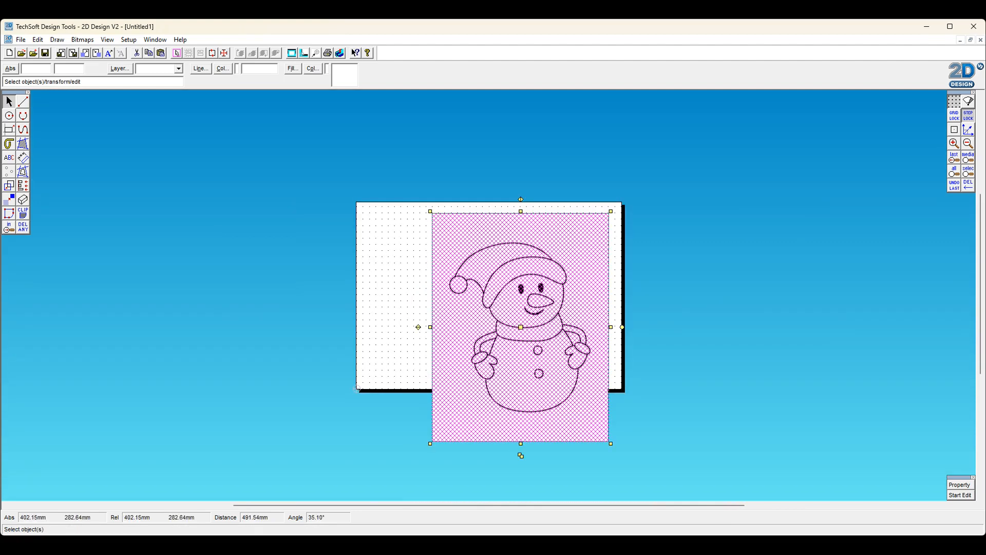
{"action": "left_click_drag", "start_coordinate": [611, 211], "coordinate": [487, 313]}
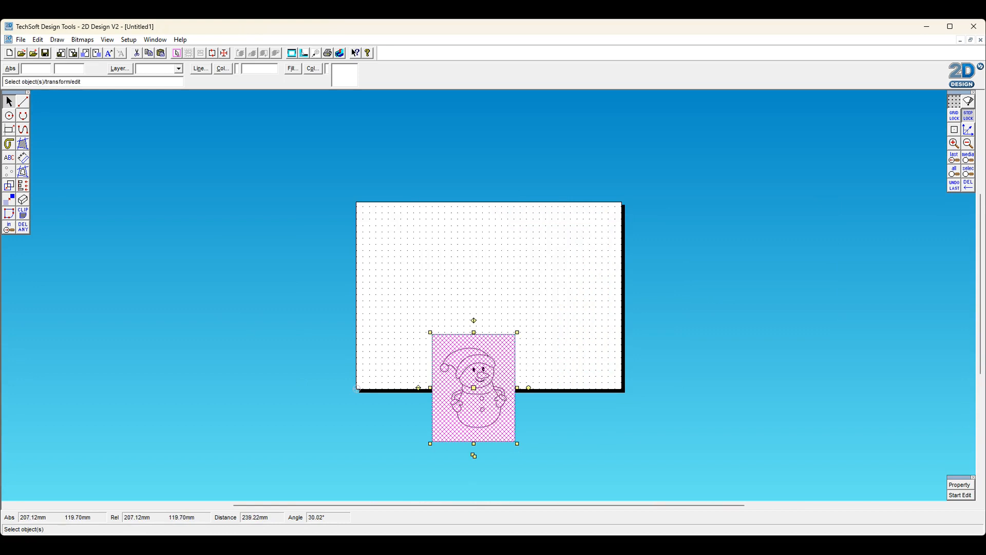
{"action": "left_click_drag", "start_coordinate": [473, 388], "coordinate": [489, 288]}
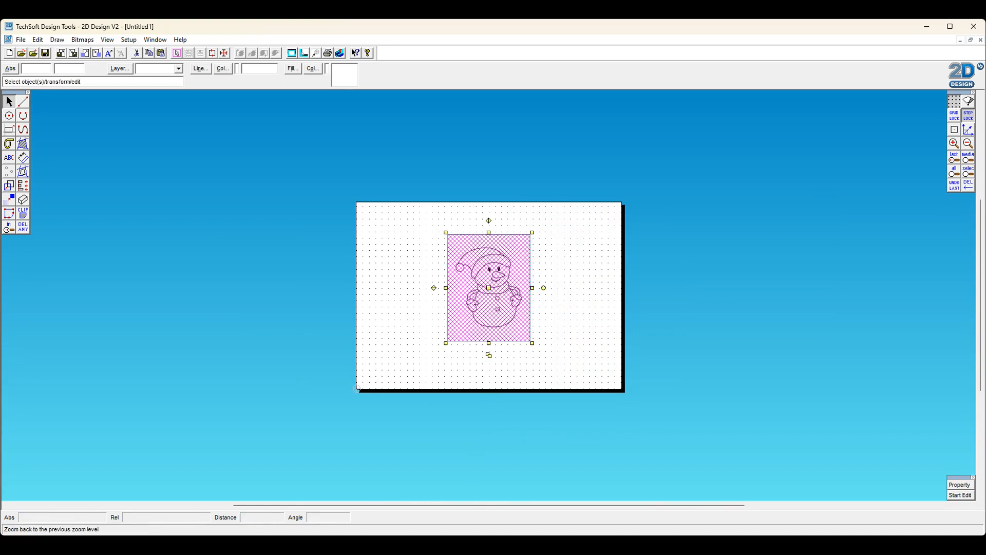
{"action": "left_click", "coordinate": [955, 143]}
{"action": "left_click", "coordinate": [955, 143]}
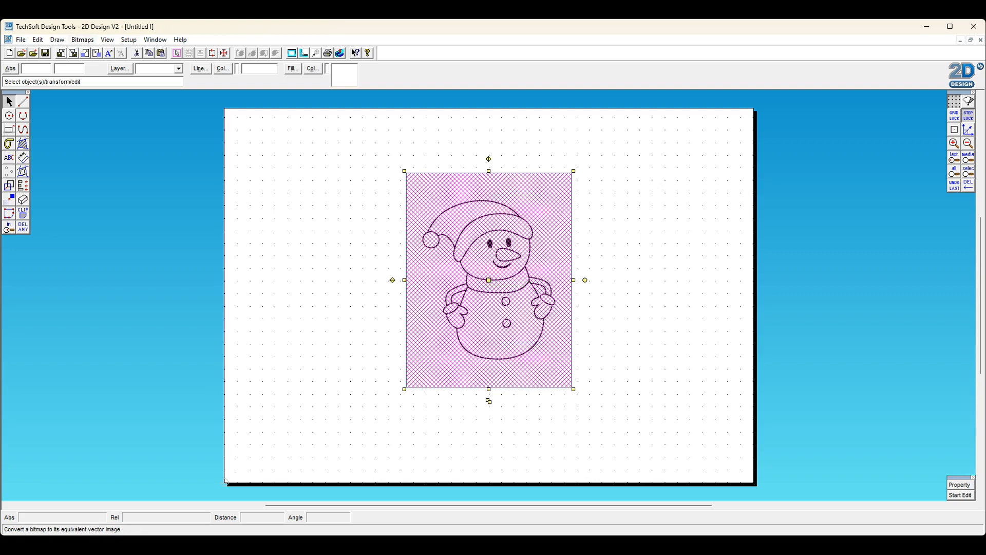
- Vectorise the snowman bitmap using the offered colour reduction
{"action": "left_click", "coordinate": [105, 73]}
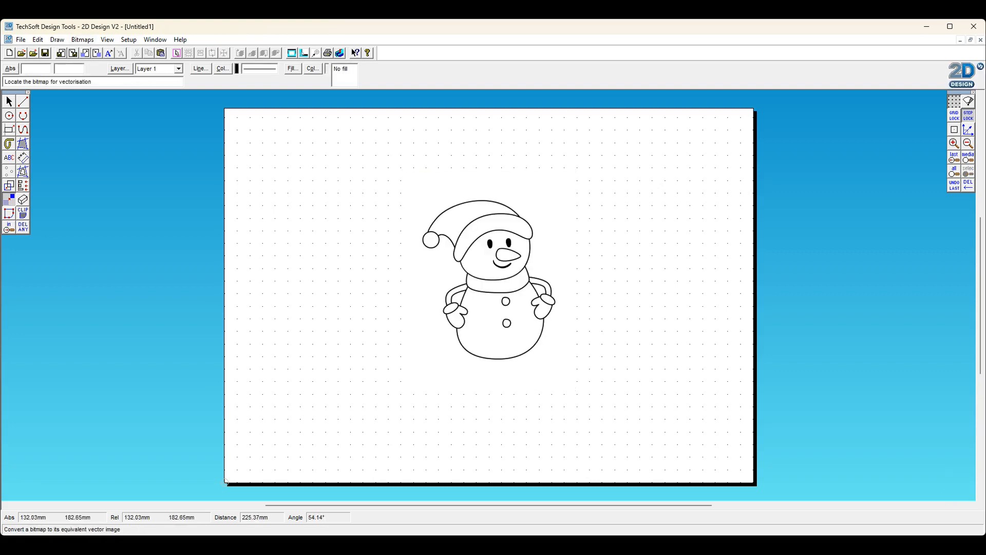
{"action": "left_click", "coordinate": [568, 175]}
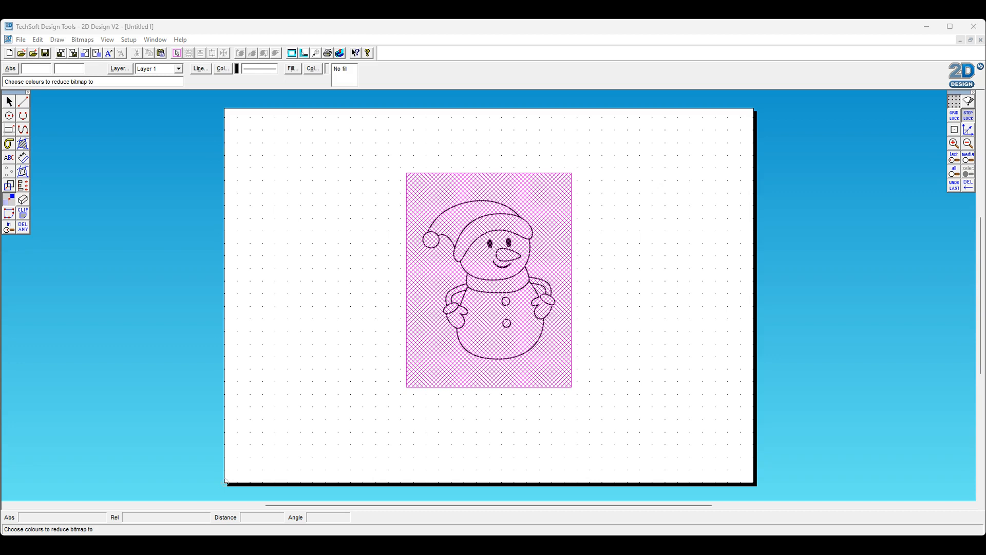
{"action": "key", "text": "Return"}
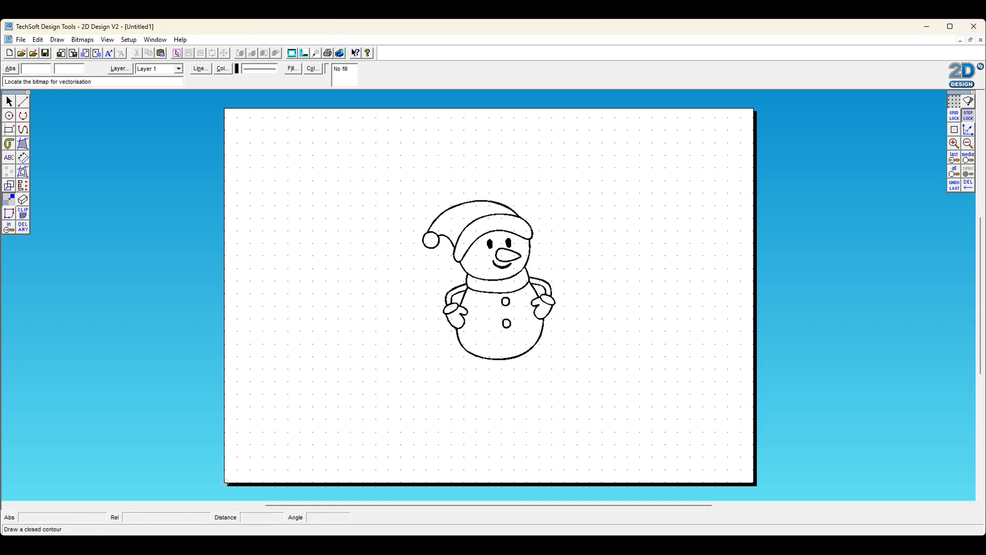
- Draw a closed contour in red around the snowman's outer edge
{"action": "left_click", "coordinate": [22, 171]}
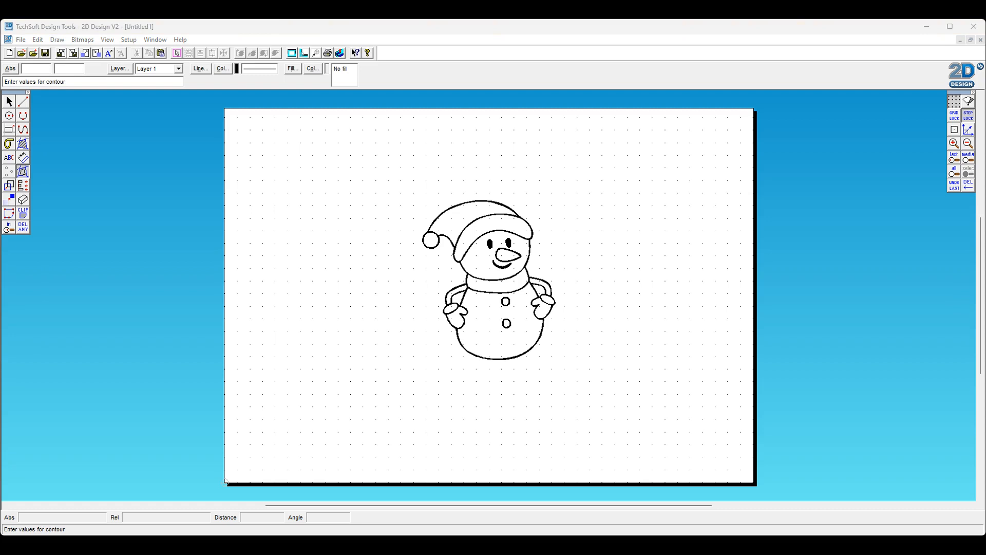
{"action": "key", "text": "Return"}
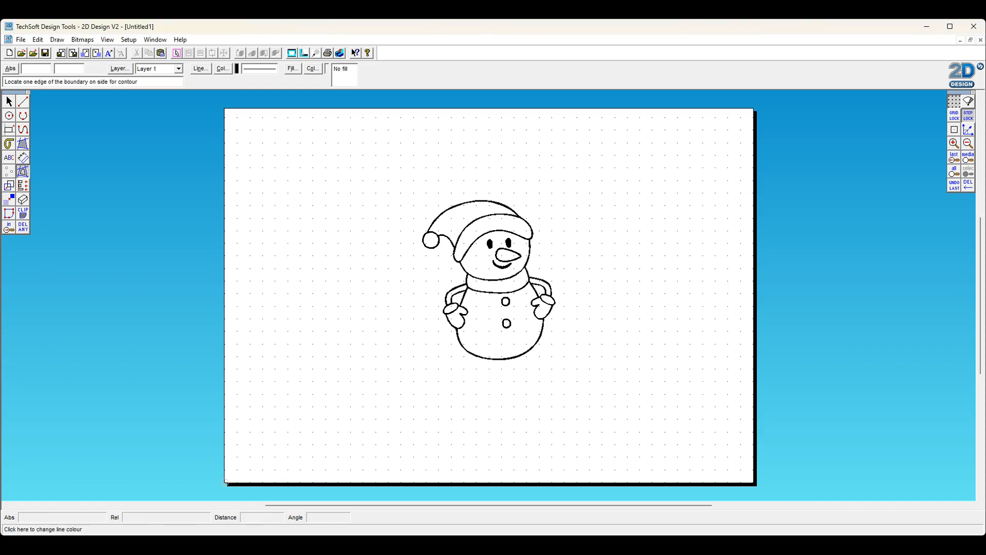
{"action": "left_click", "coordinate": [223, 68]}
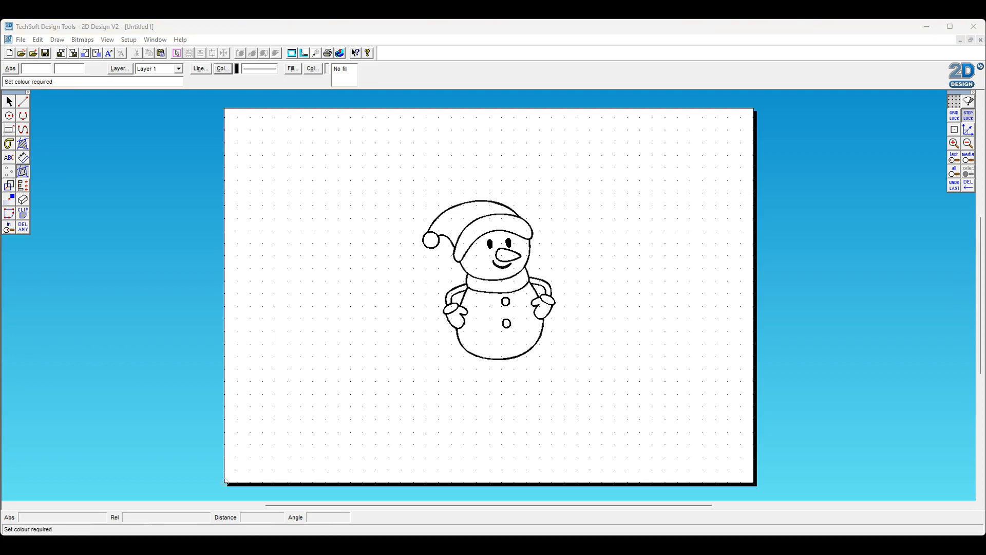
{"action": "key", "text": "Return"}
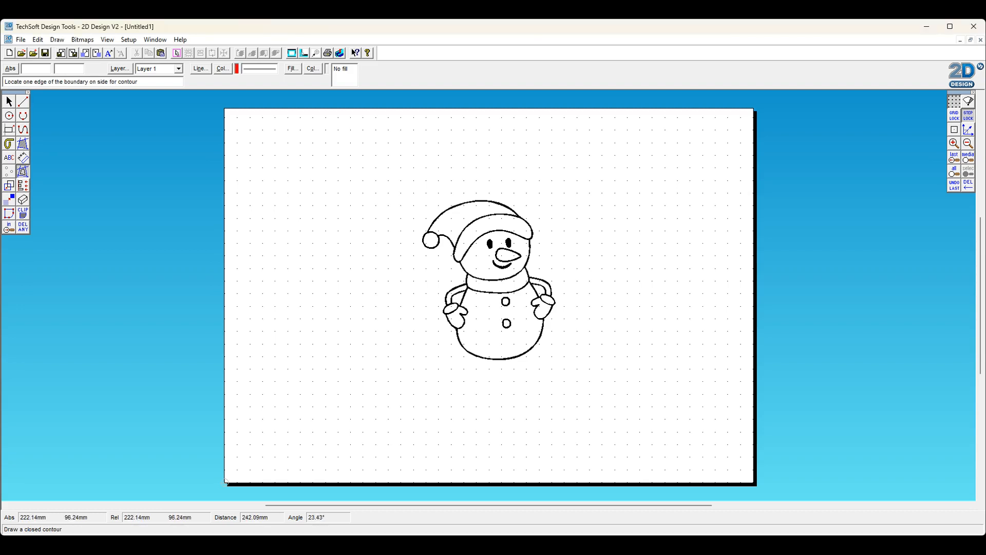
{"action": "left_click", "coordinate": [503, 362]}
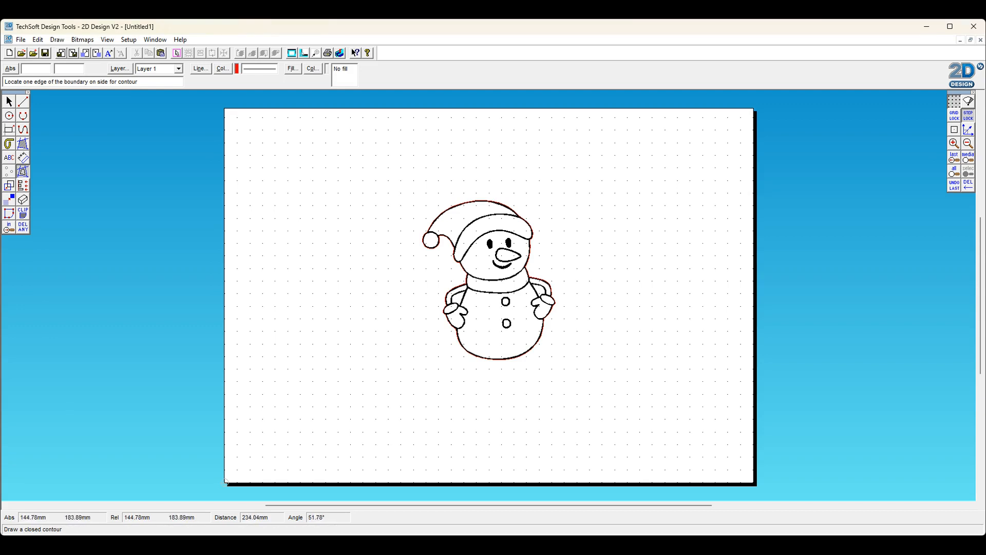
{"action": "key", "text": "Escape"}
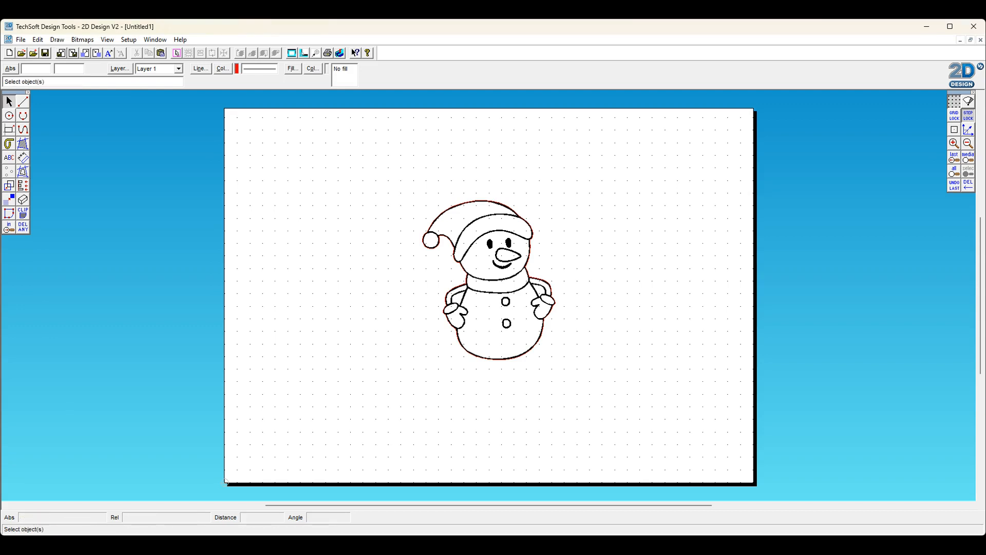
- Move the black snowman aside to check the red outer contour, and undo the move
{"action": "left_click", "coordinate": [485, 235]}
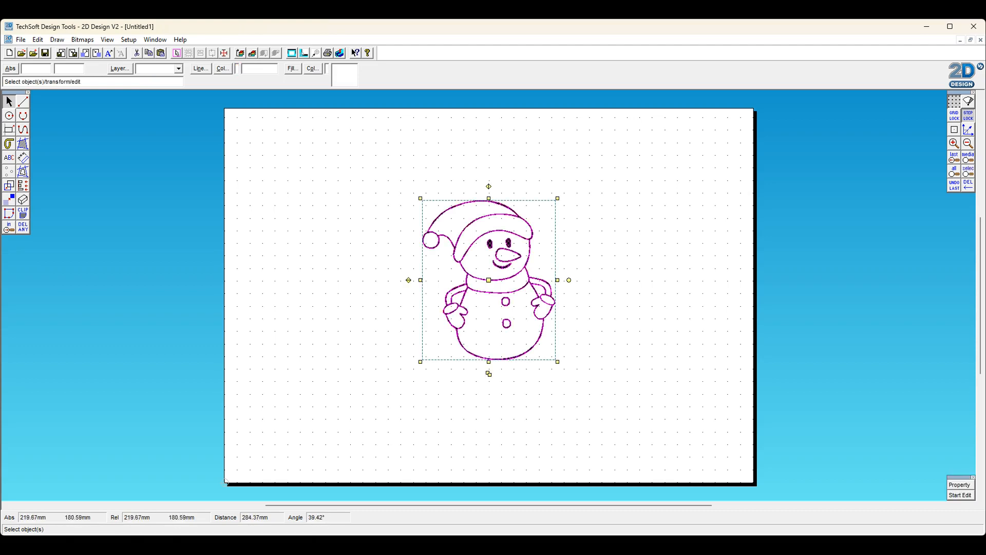
{"action": "left_click_drag", "start_coordinate": [485, 234], "coordinate": [332, 234]}
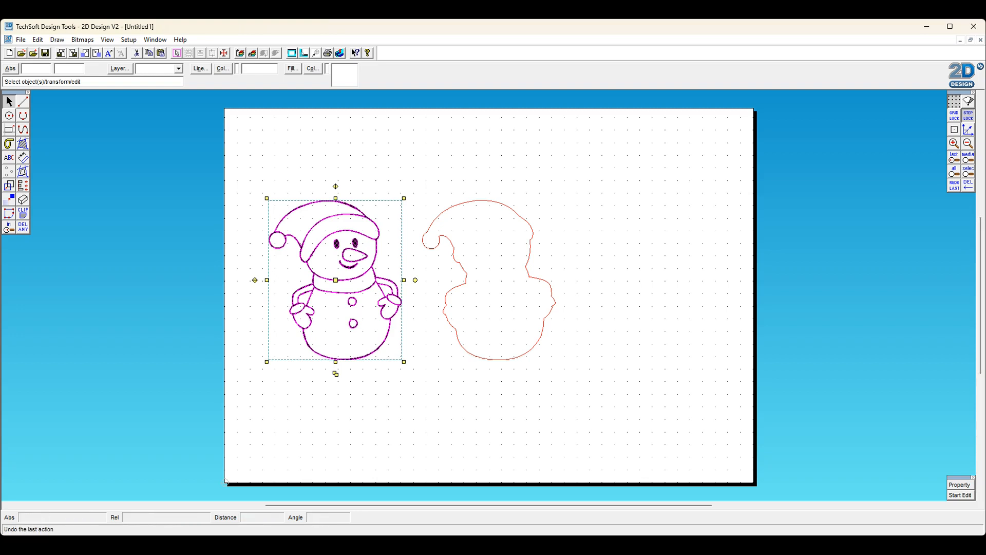
{"action": "left_click", "coordinate": [954, 185]}
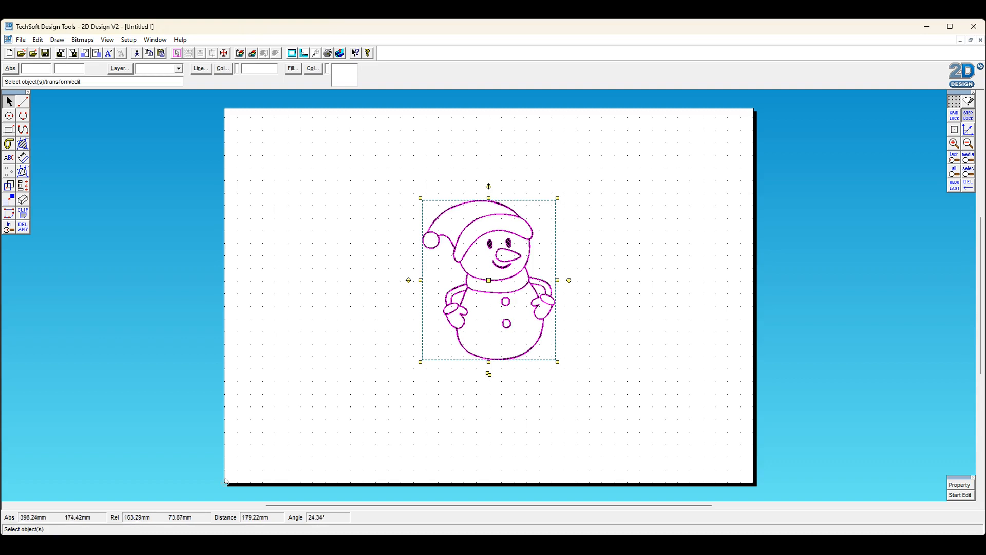
{"action": "left_click", "coordinate": [726, 262]}
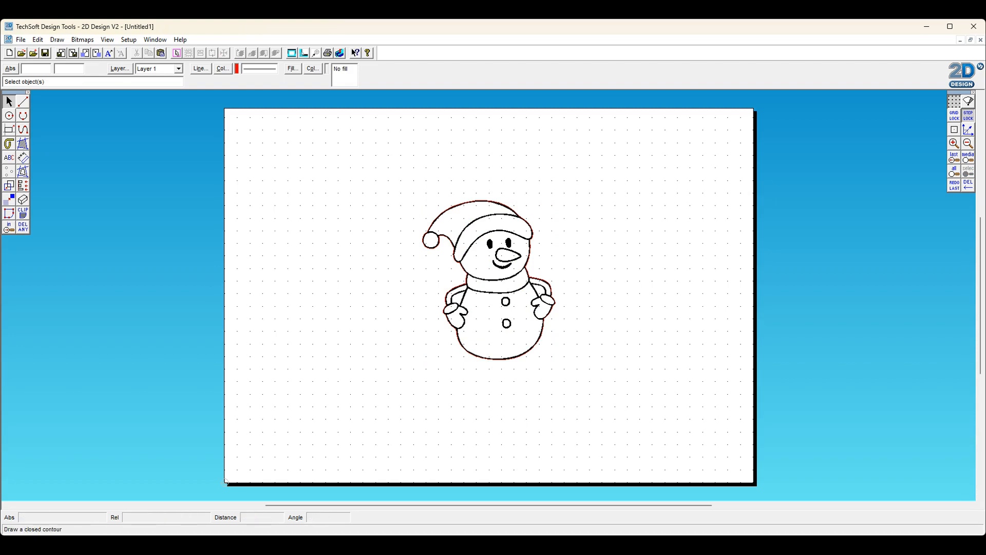
- Draw red closed contours for the snowman's inner parts: hat brim, bobble, nose, scarf, buttons, arms and mittens
{"action": "left_click", "coordinate": [22, 171]}
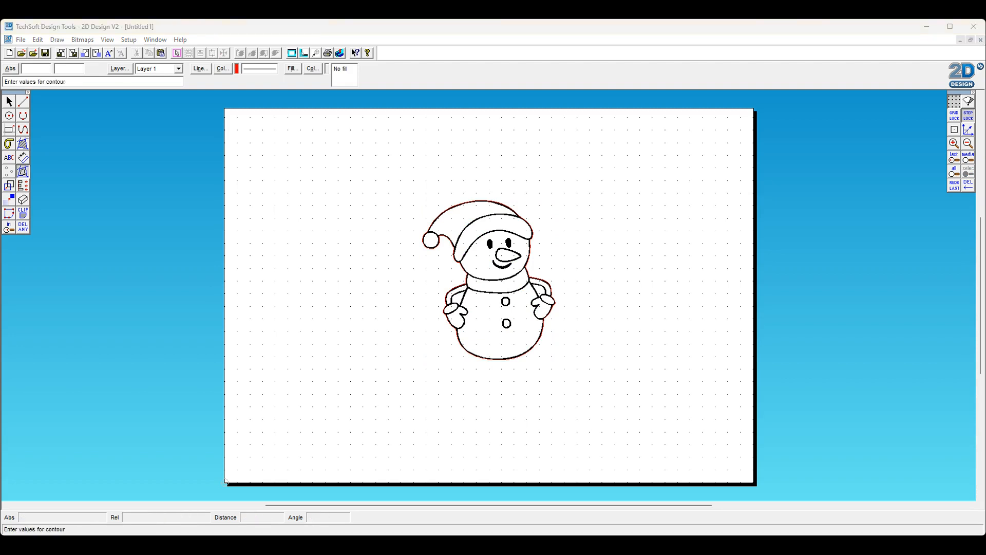
{"action": "key", "text": "Return"}
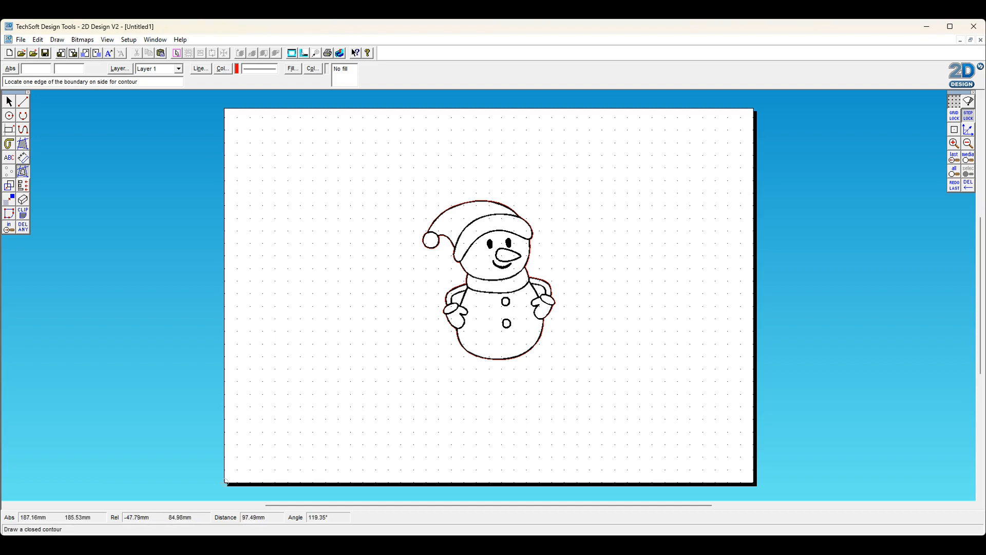
{"action": "left_click", "coordinate": [458, 249]}
{"action": "left_click", "coordinate": [432, 244]}
{"action": "left_click", "coordinate": [507, 259]}
{"action": "left_click", "coordinate": [491, 287]}
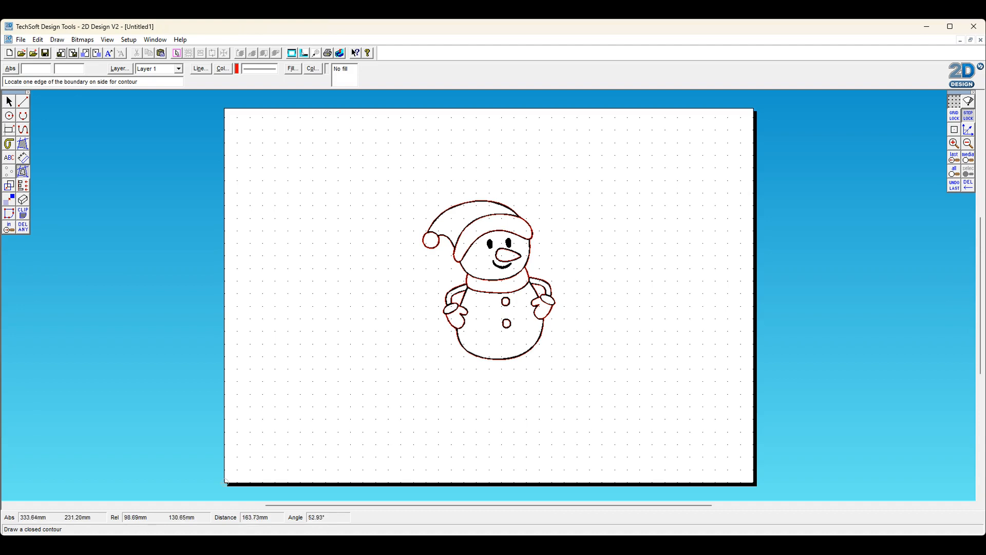
{"action": "key", "text": "Escape"}
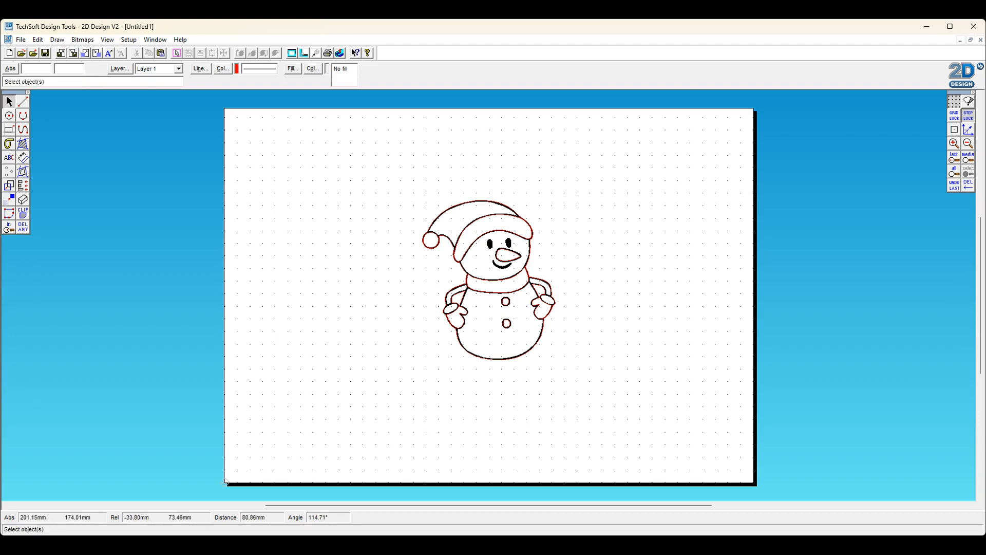
- Move the black vectorised snowman to the left, clear of the red contours
{"action": "left_click", "coordinate": [467, 251]}
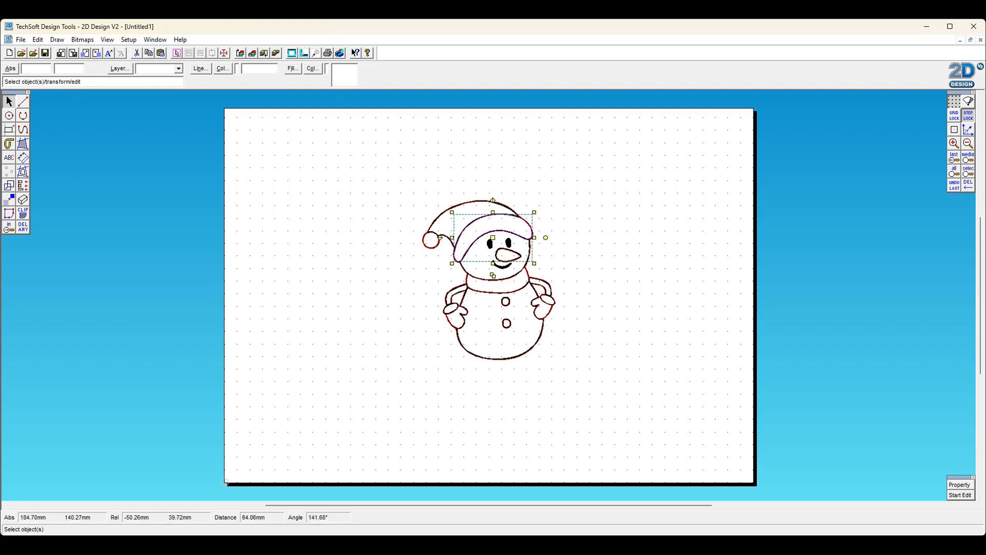
{"action": "key", "text": "ctrl+a"}
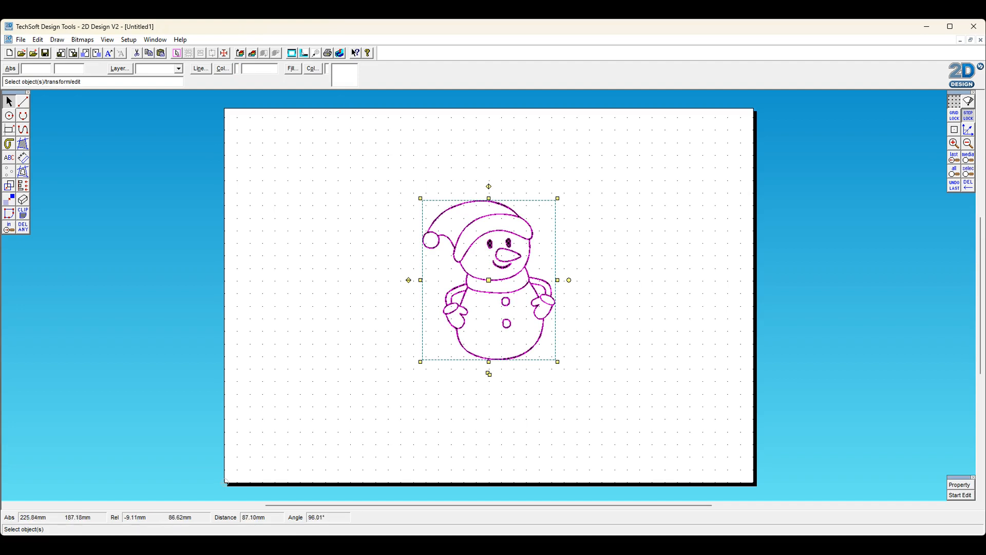
{"action": "left_click_drag", "start_coordinate": [488, 280], "coordinate": [336, 276]}
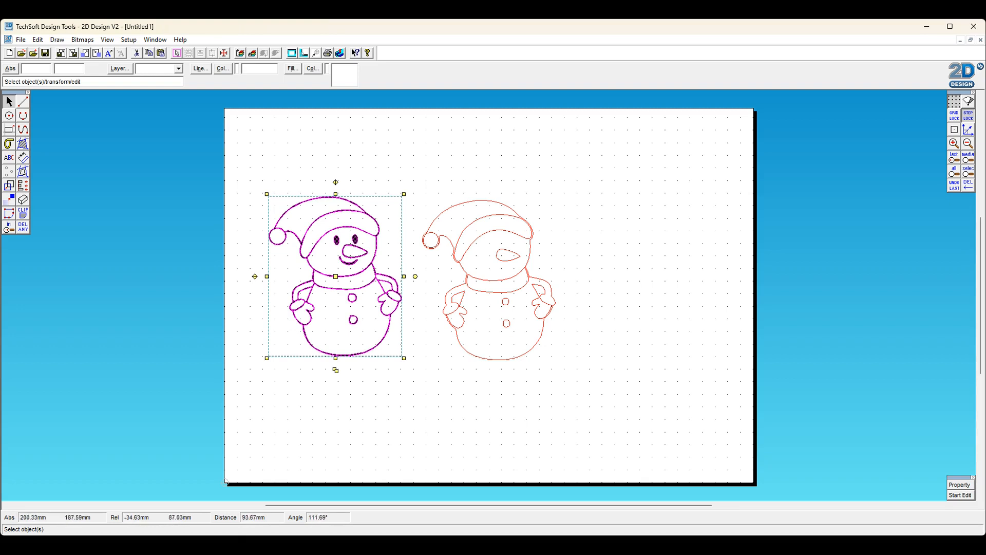
- Move the red hat brim and bobble contours out to the upper right of the snowman outline
{"action": "left_click", "coordinate": [440, 237]}
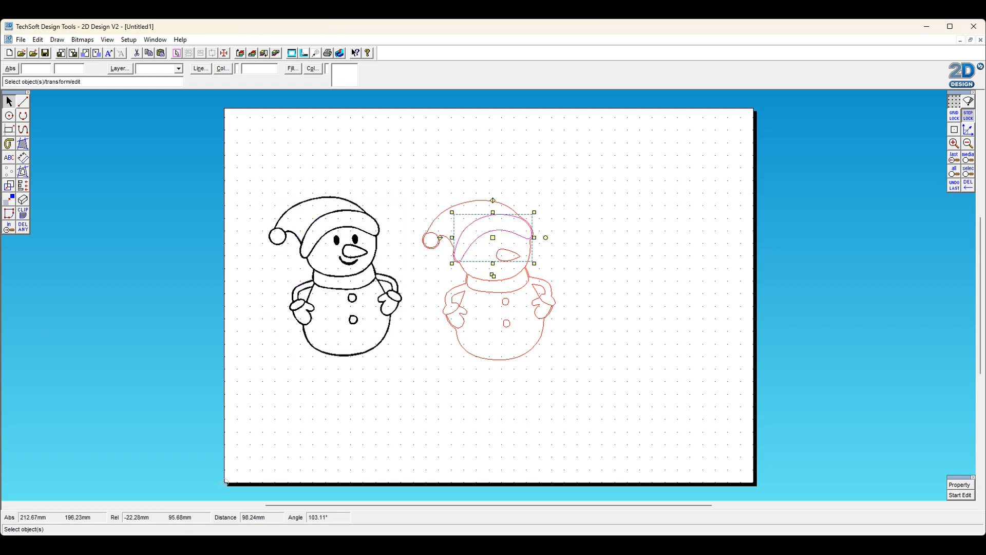
{"action": "left_click_drag", "start_coordinate": [441, 238], "coordinate": [534, 184]}
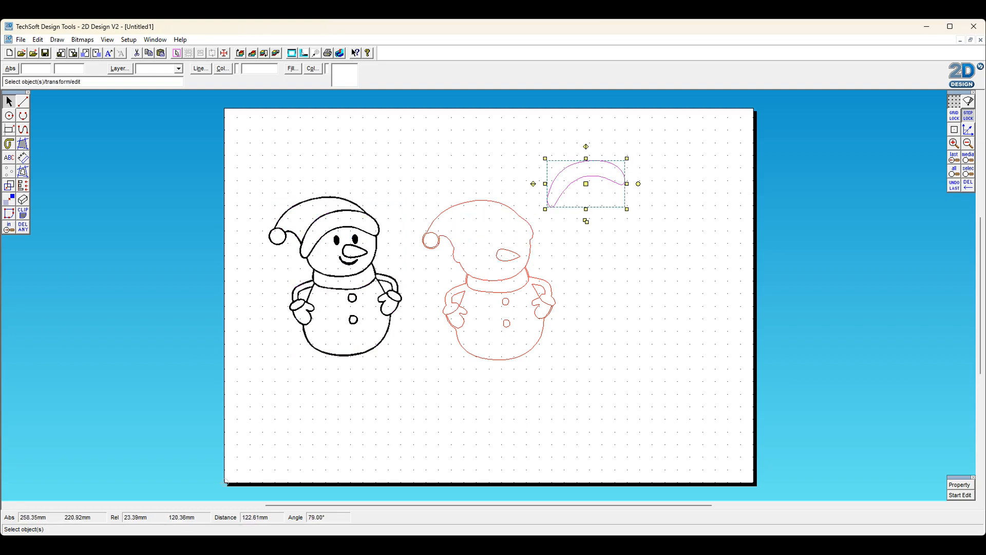
{"action": "left_click", "coordinate": [435, 245]}
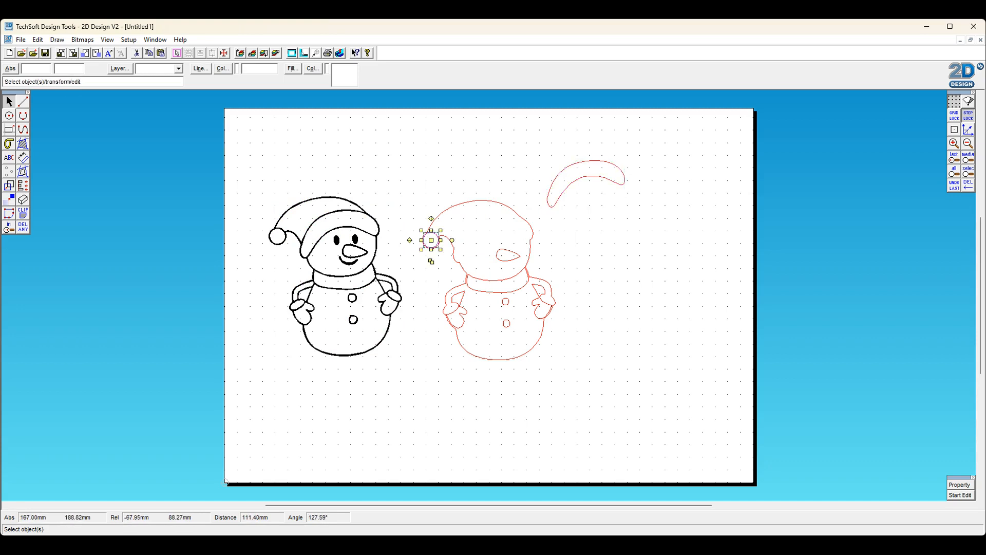
{"action": "left_click_drag", "start_coordinate": [431, 240], "coordinate": [534, 181]}
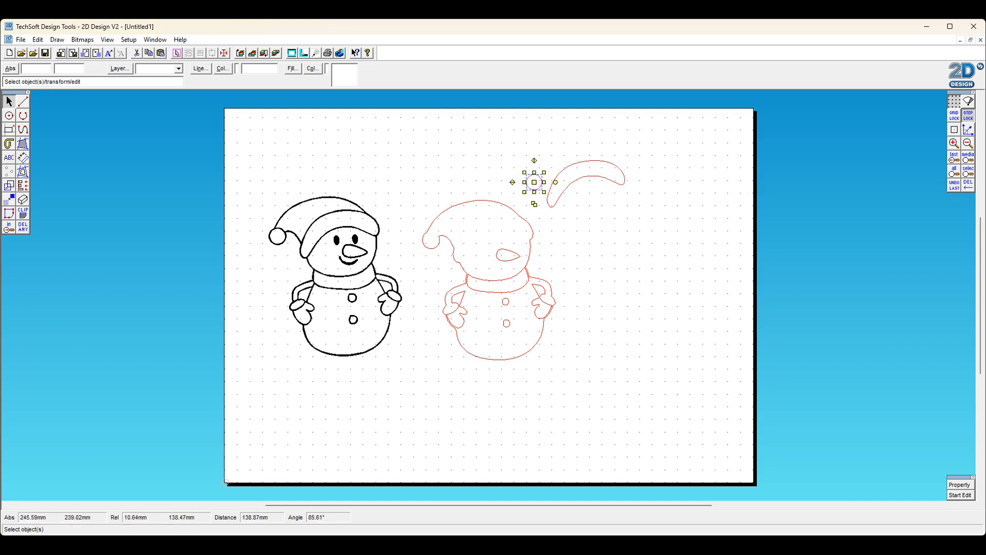
- Move the red nose, scarf and two button contours out to the right, stacked below the hat brim
{"action": "left_click", "coordinate": [508, 255]}
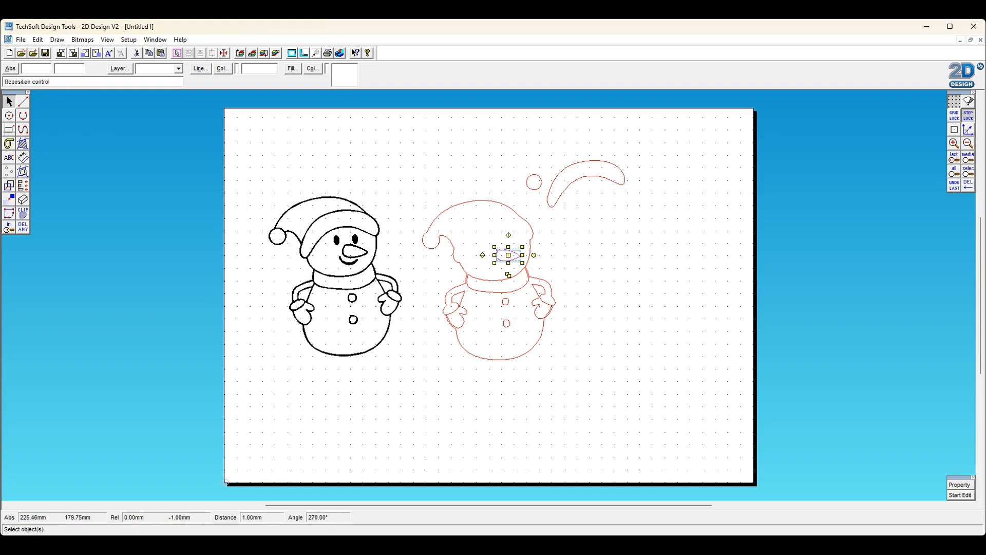
{"action": "left_click_drag", "start_coordinate": [594, 213], "coordinate": [592, 213]}
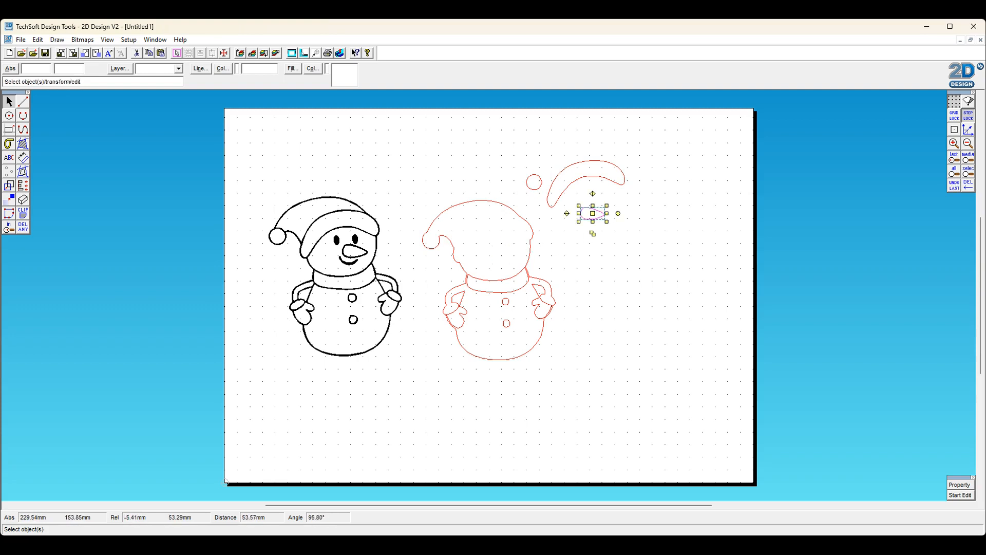
{"action": "left_click", "coordinate": [498, 280]}
{"action": "left_click_drag", "start_coordinate": [498, 280], "coordinate": [607, 252]}
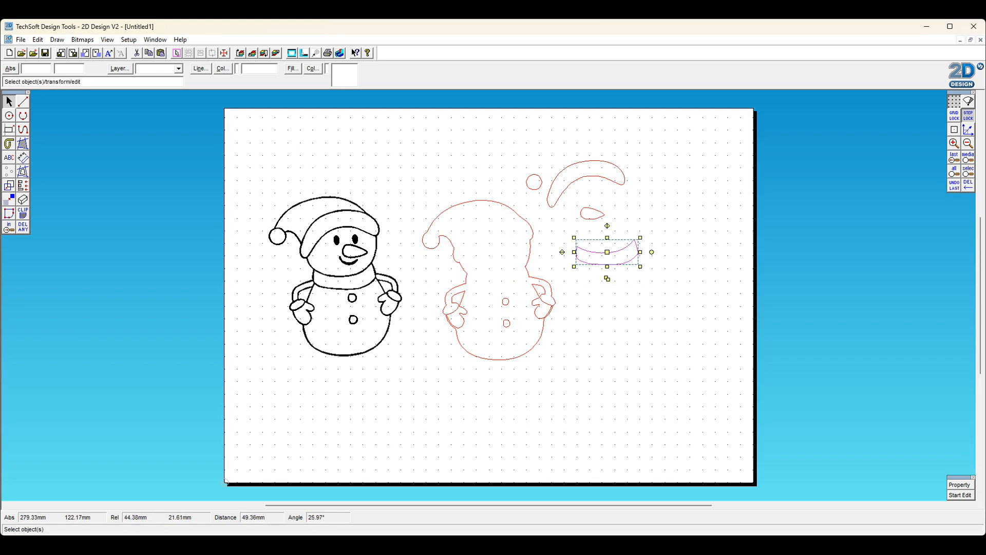
{"action": "left_click_drag", "start_coordinate": [492, 286], "coordinate": [606, 320]}
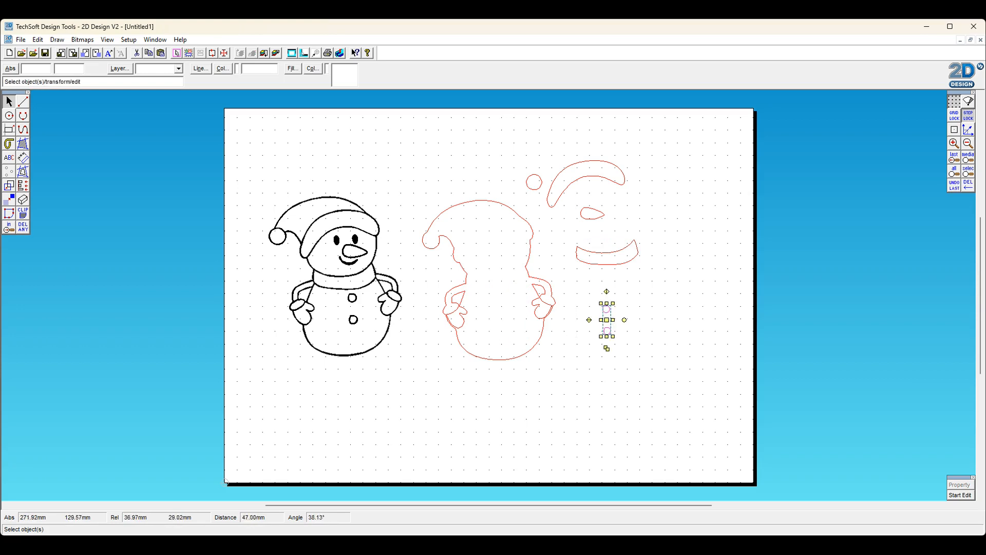
- Move the two red mitten contours out of the snowman outline to the right, beside and below the two buttons
{"action": "left_click", "coordinate": [545, 302]}
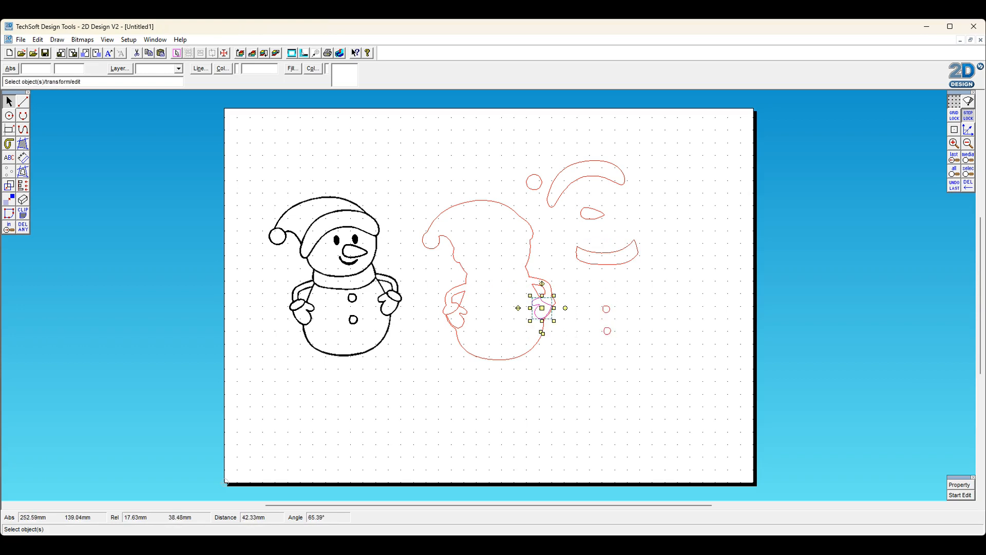
{"action": "left_click_drag", "start_coordinate": [542, 307], "coordinate": [648, 284]}
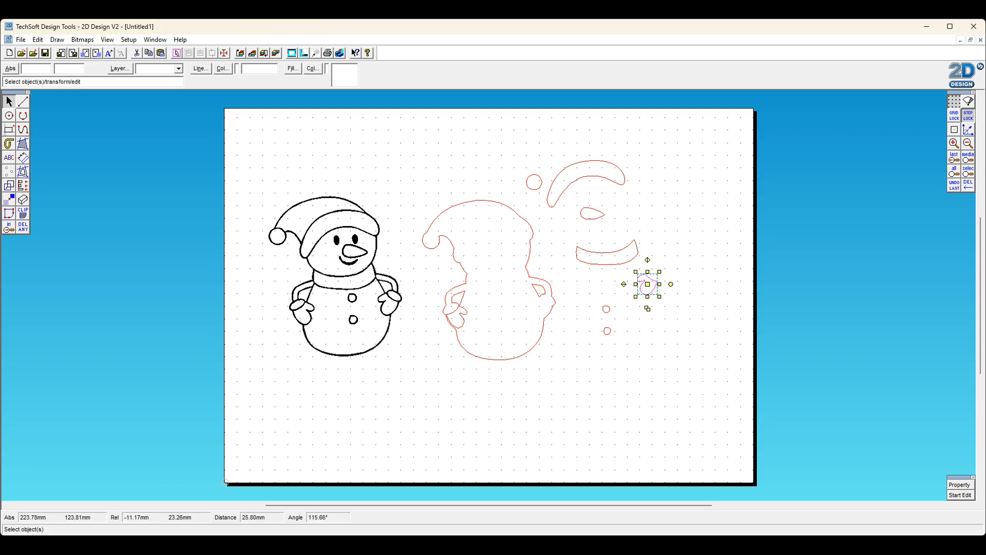
{"action": "left_click", "coordinate": [457, 317]}
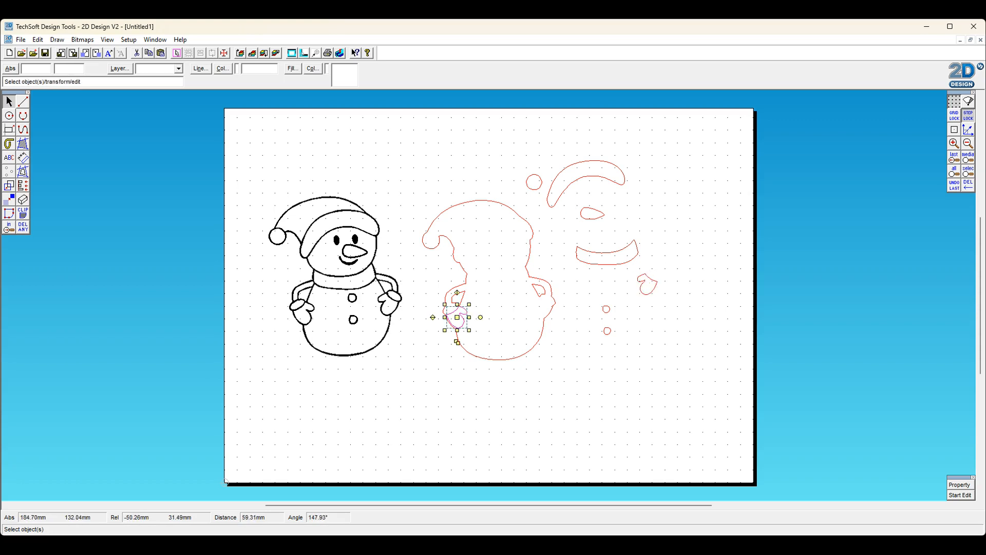
{"action": "left_click_drag", "start_coordinate": [456, 317], "coordinate": [657, 337]}
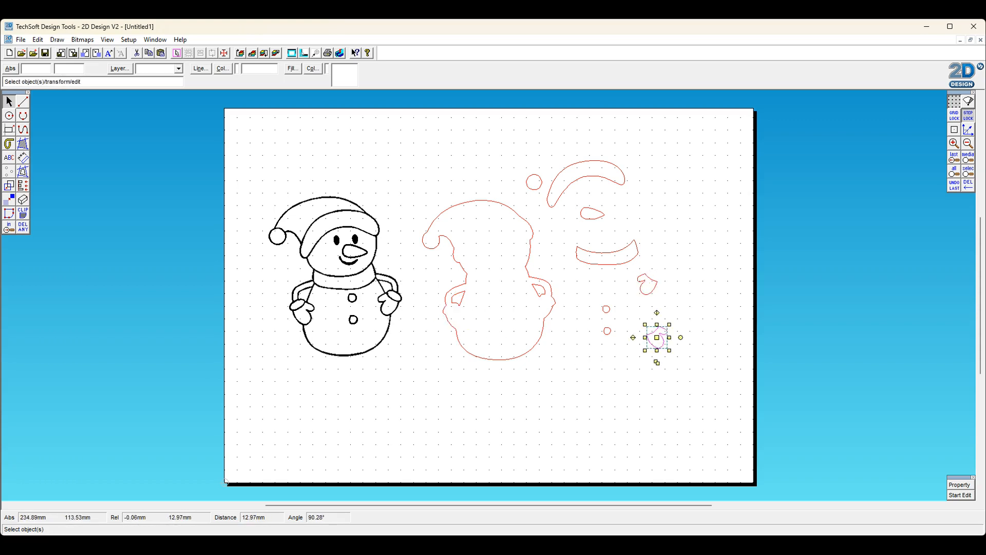
{"action": "left_click", "coordinate": [648, 390]}
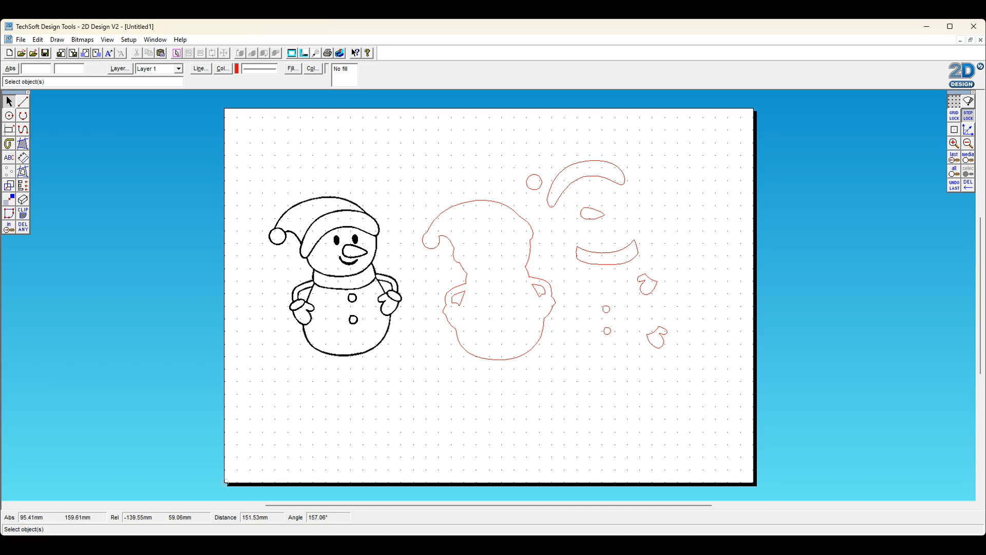
- Move the black snowman to the page's lower left and the red body outline with its arm cut-outs to the upper-left corner
{"action": "left_click", "coordinate": [352, 281]}
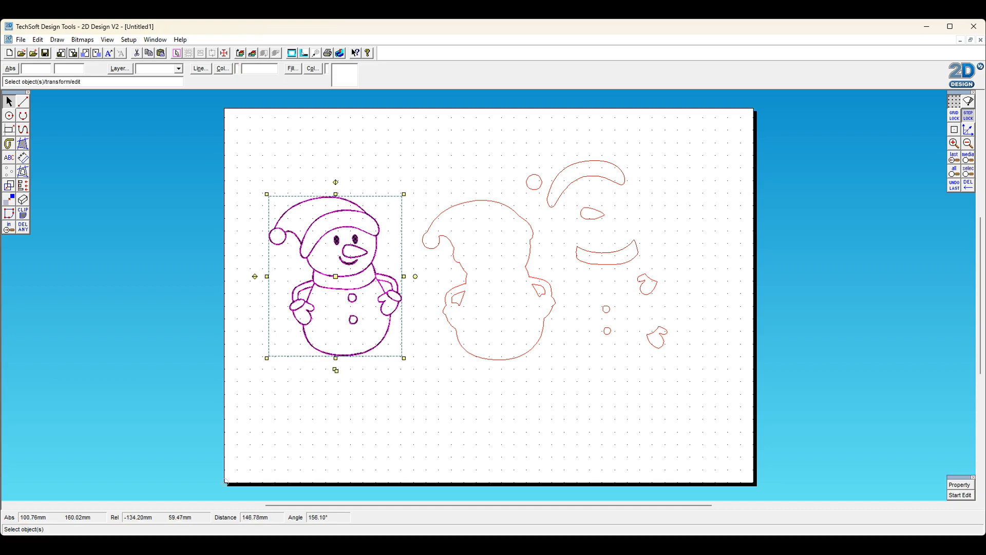
{"action": "left_click_drag", "start_coordinate": [336, 277], "coordinate": [324, 386]}
{"action": "left_click", "coordinate": [449, 246]}
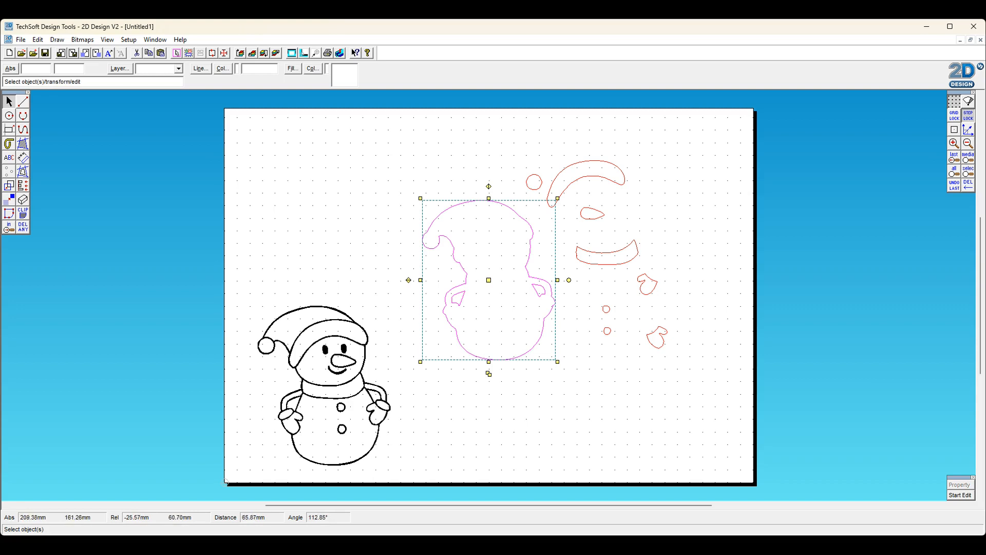
{"action": "left_click_drag", "start_coordinate": [489, 280], "coordinate": [297, 194]}
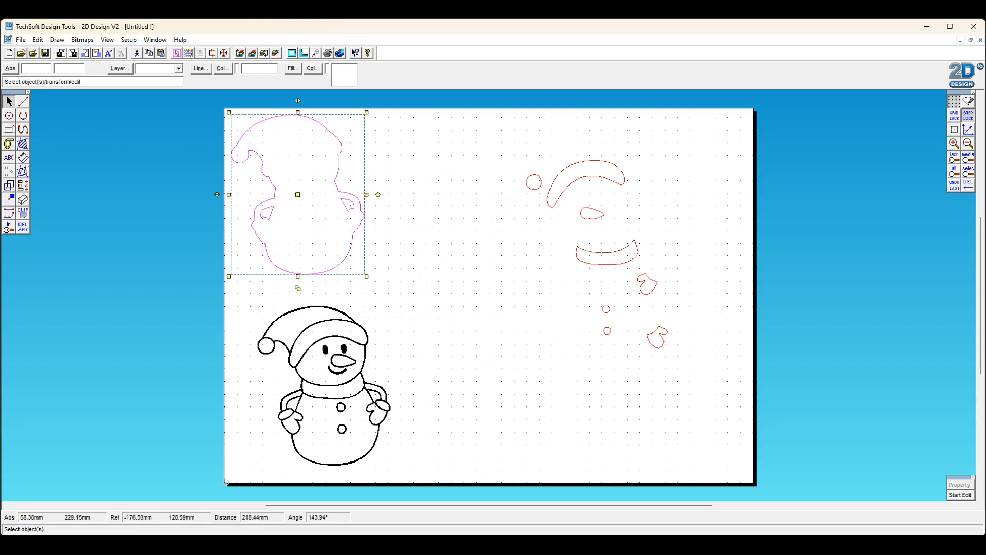
{"action": "left_click", "coordinate": [449, 245]}
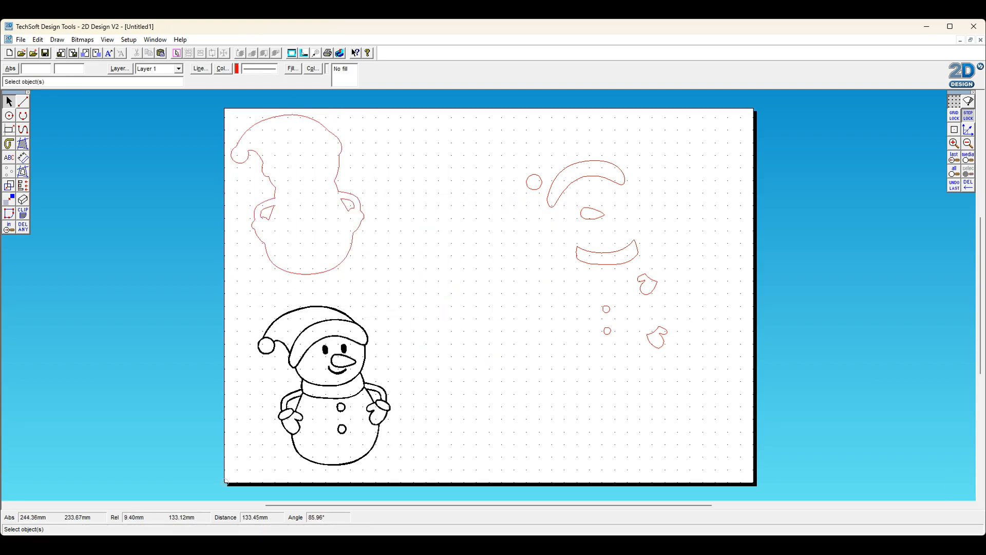
- Rotate the hat brim upright and nest it against the right side of the red outline's head, with the bobble in the gap between them
{"action": "left_click", "coordinate": [527, 181]}
{"action": "left_click_drag", "start_coordinate": [534, 181], "coordinate": [342, 121]}
{"action": "left_click", "coordinate": [586, 161]}
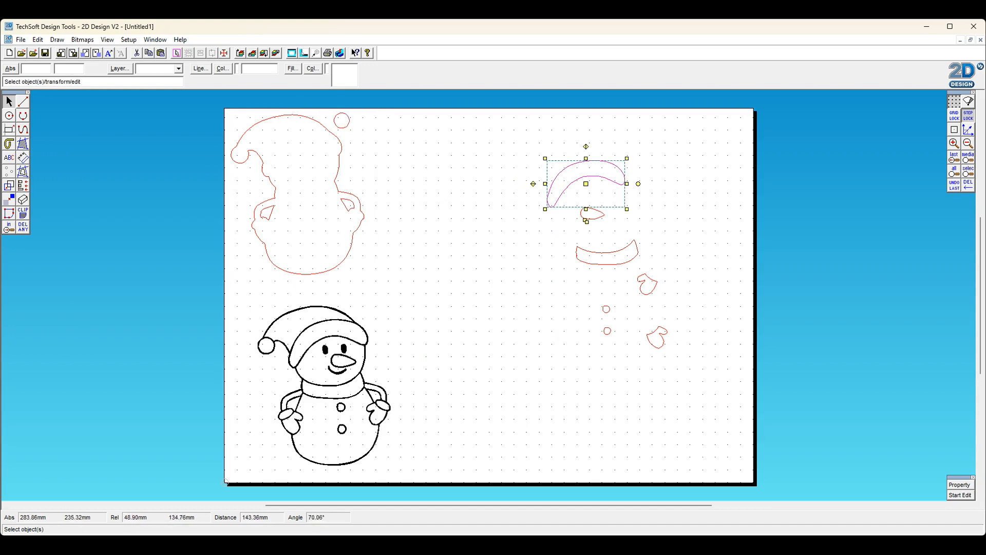
{"action": "left_click_drag", "start_coordinate": [586, 183], "coordinate": [392, 197]}
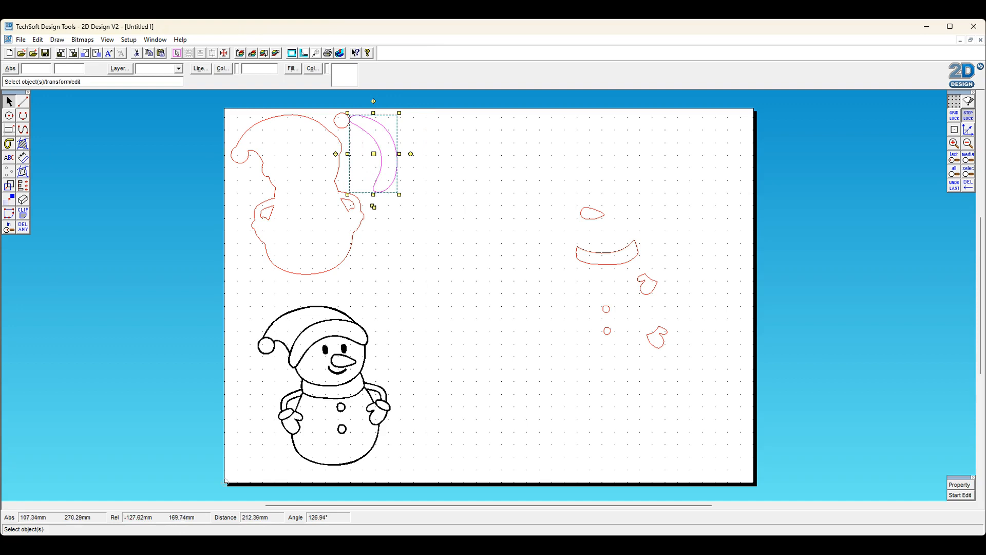
{"action": "left_click", "coordinate": [345, 113]}
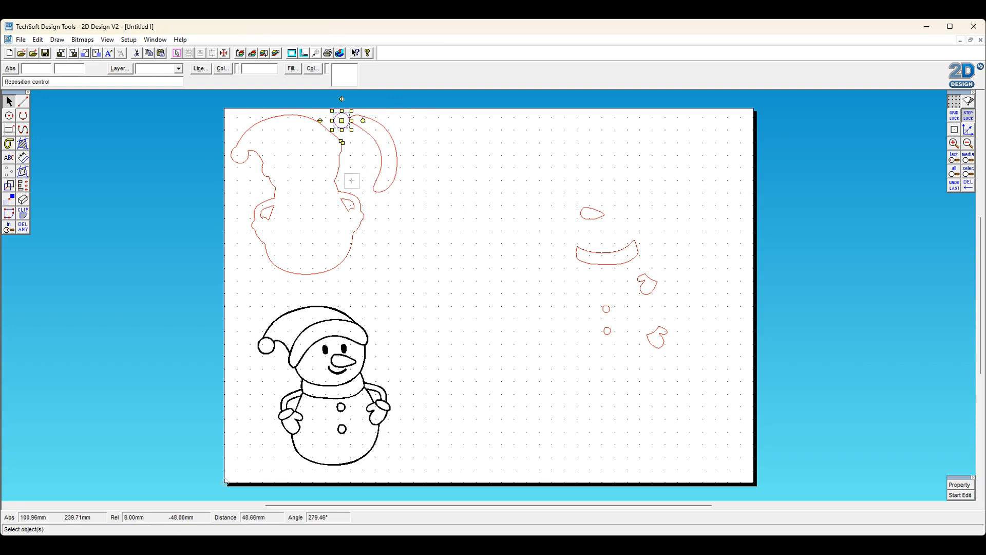
{"action": "left_click_drag", "start_coordinate": [351, 180], "coordinate": [360, 155]}
{"action": "left_click", "coordinate": [384, 150]}
- Rotate the scarf contour upright and nest it directly below the hat brim, close against the right side of the body outline
{"action": "left_click", "coordinate": [607, 264]}
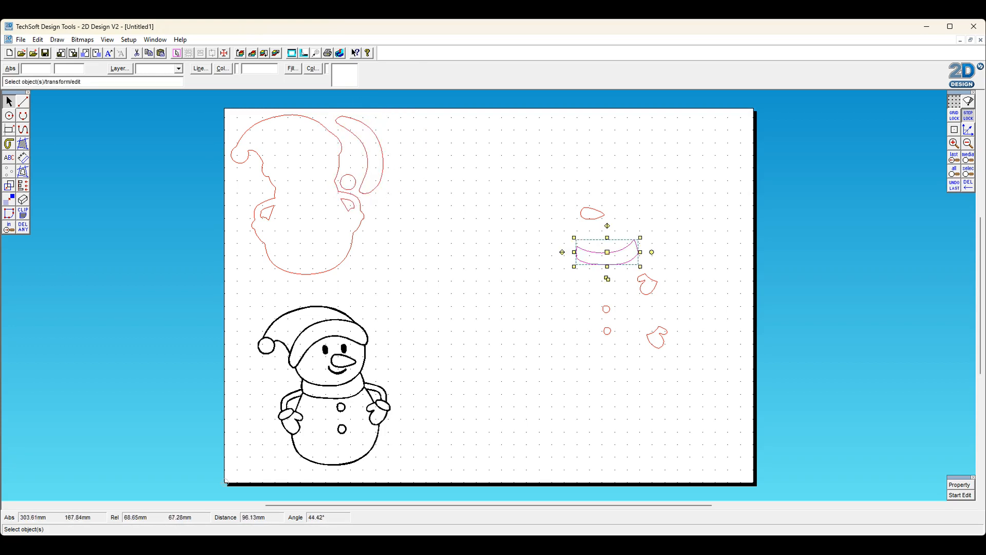
{"action": "left_click_drag", "start_coordinate": [607, 260], "coordinate": [388, 211]}
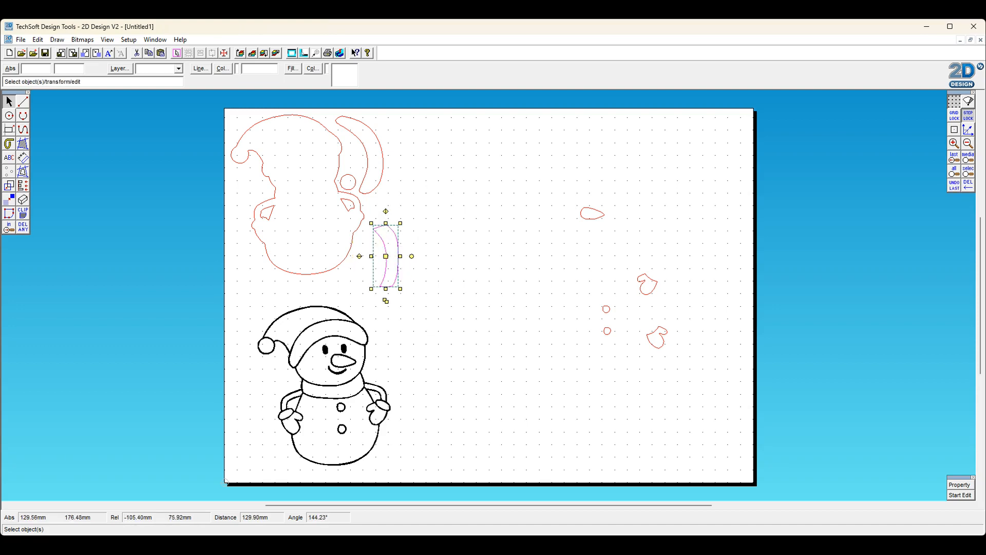
{"action": "left_click_drag", "start_coordinate": [386, 256], "coordinate": [376, 226]}
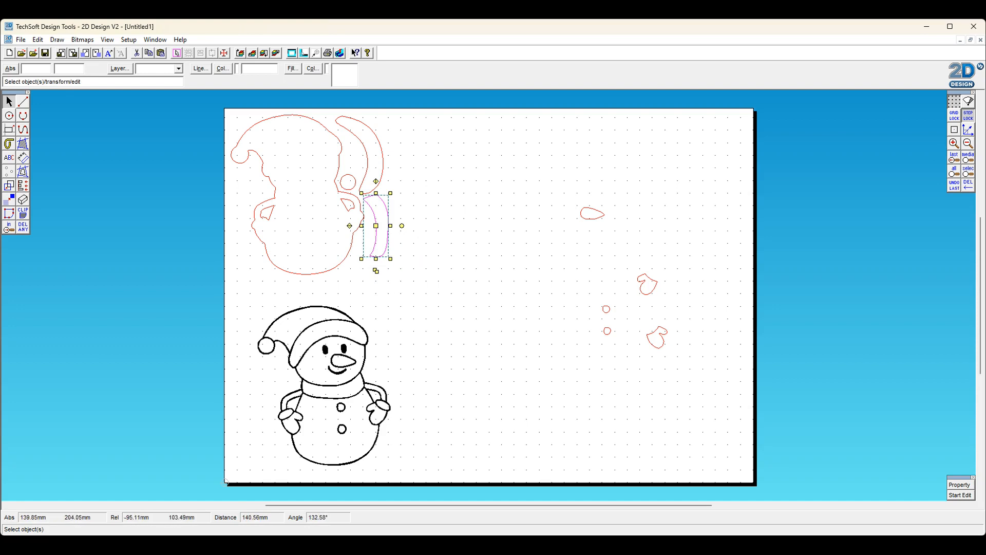
{"action": "left_click_drag", "start_coordinate": [402, 226], "coordinate": [372, 227]}
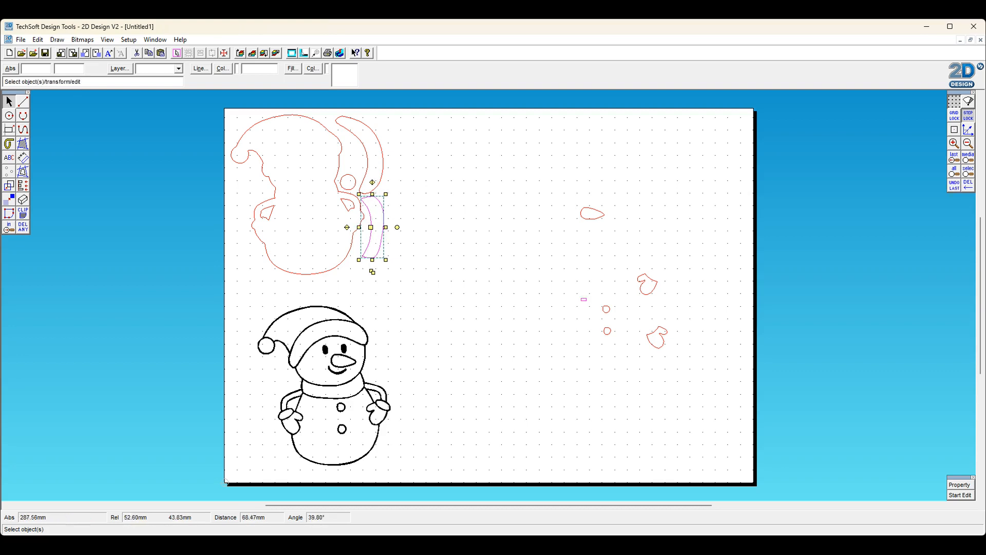
- Place one button just above the bobble and the other in the gap between the body outline and the scarf
{"action": "left_click_drag", "start_coordinate": [580, 298], "coordinate": [634, 323]}
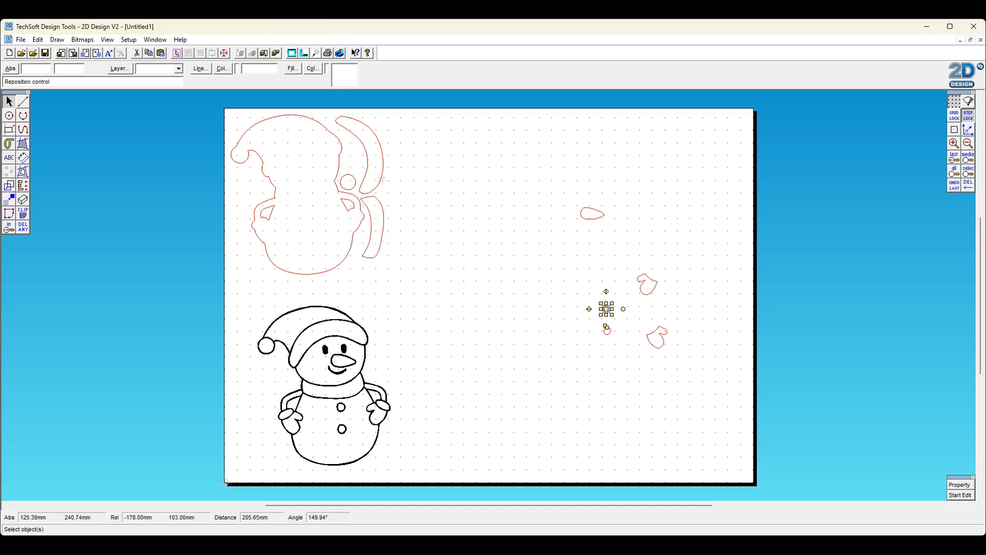
{"action": "left_click", "coordinate": [348, 171]}
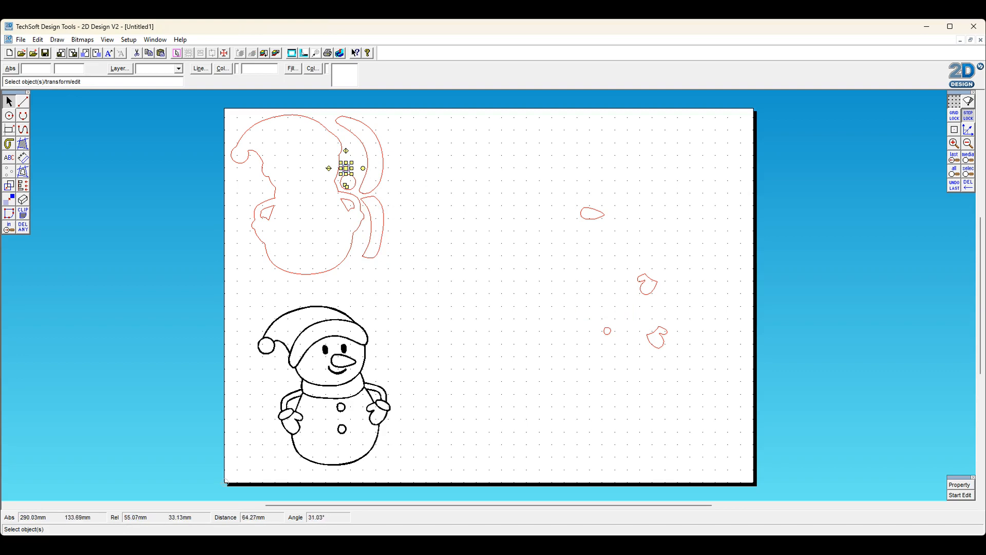
{"action": "left_click", "coordinate": [607, 330]}
{"action": "left_click_drag", "start_coordinate": [608, 329], "coordinate": [360, 237]}
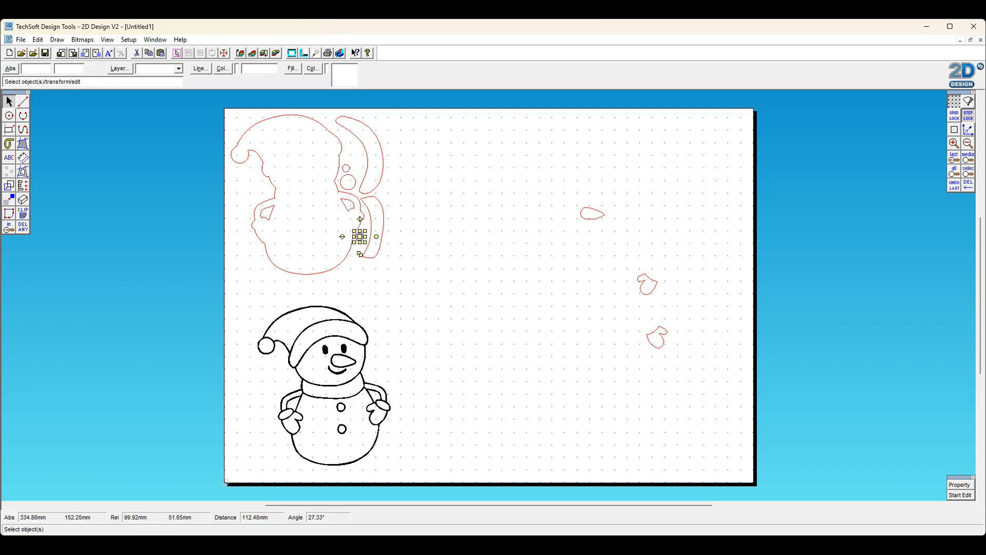
- Nest one mitten inside the hat brim's curve above the small button and the other beside the outline's left neck
{"action": "left_click", "coordinate": [646, 282]}
{"action": "left_click_drag", "start_coordinate": [648, 284], "coordinate": [354, 153]}
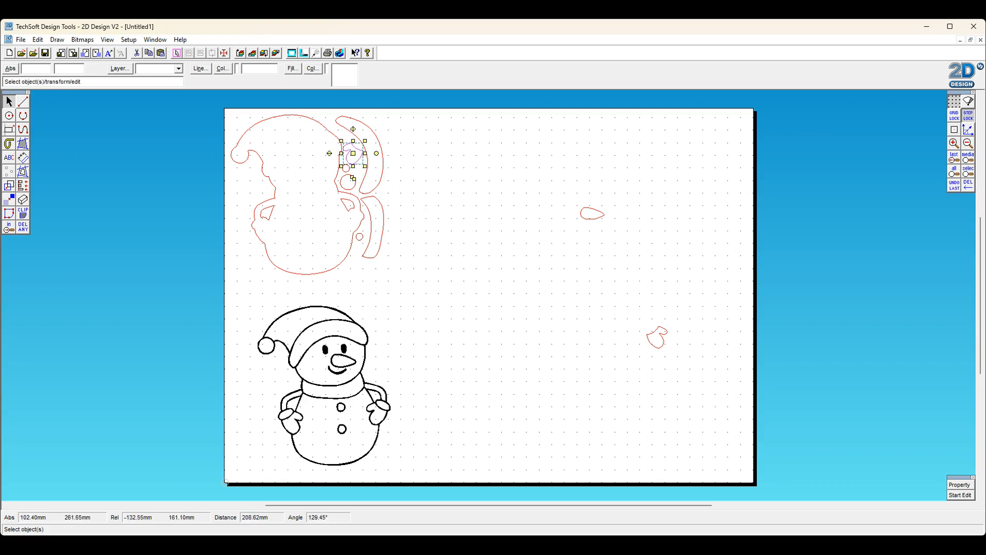
{"action": "key", "text": "ctrl+z"}
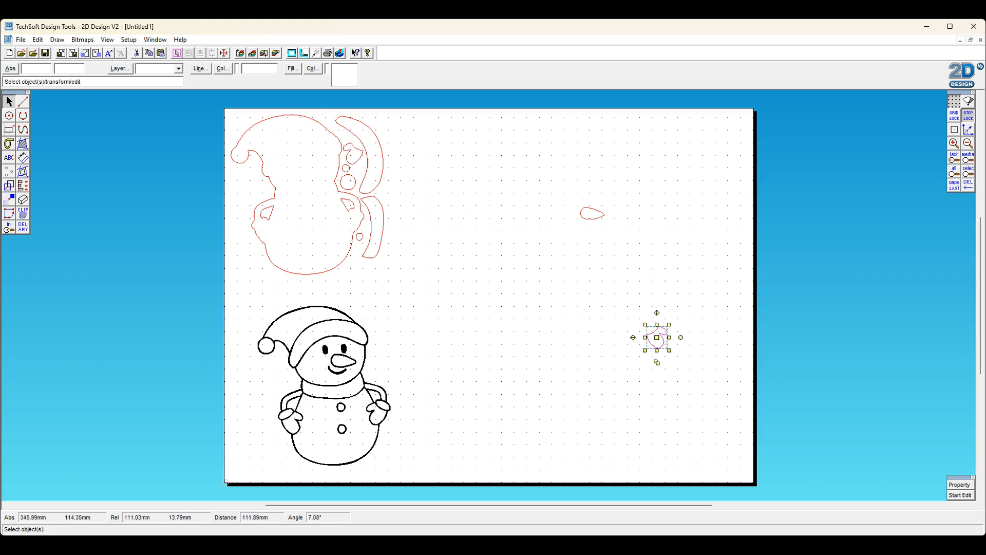
{"action": "left_click", "coordinate": [258, 188]}
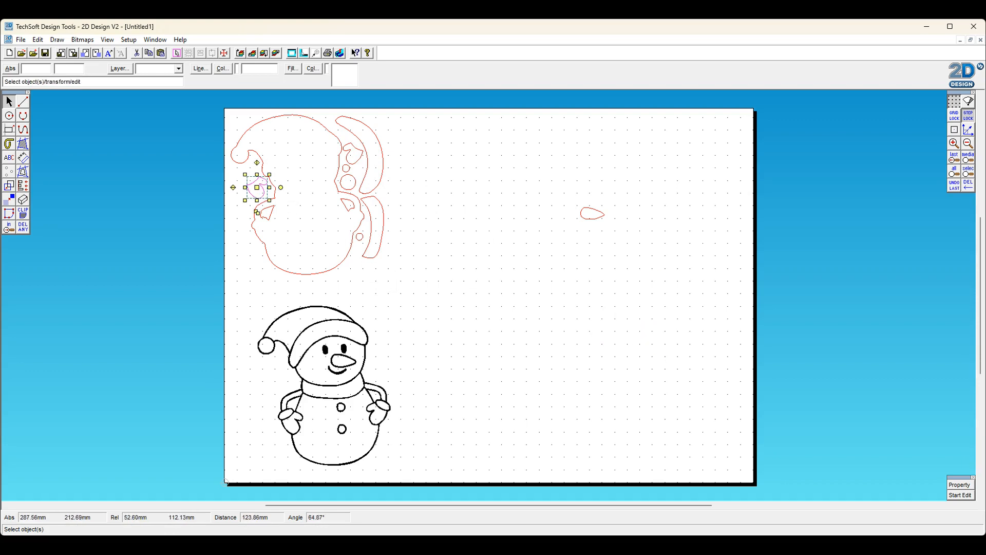
- Move the nose contour into the gap between the outline's drooping hat tip and the left mitten, and clear the selection
{"action": "left_click", "coordinate": [601, 215]}
{"action": "left_click", "coordinate": [593, 213]}
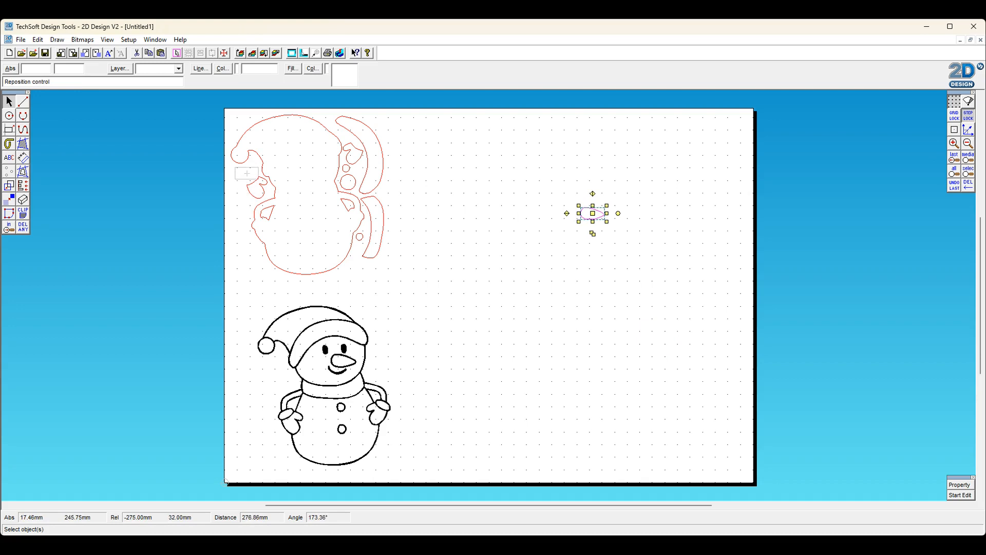
{"action": "left_click", "coordinate": [246, 172]}
{"action": "left_click", "coordinate": [521, 356]}
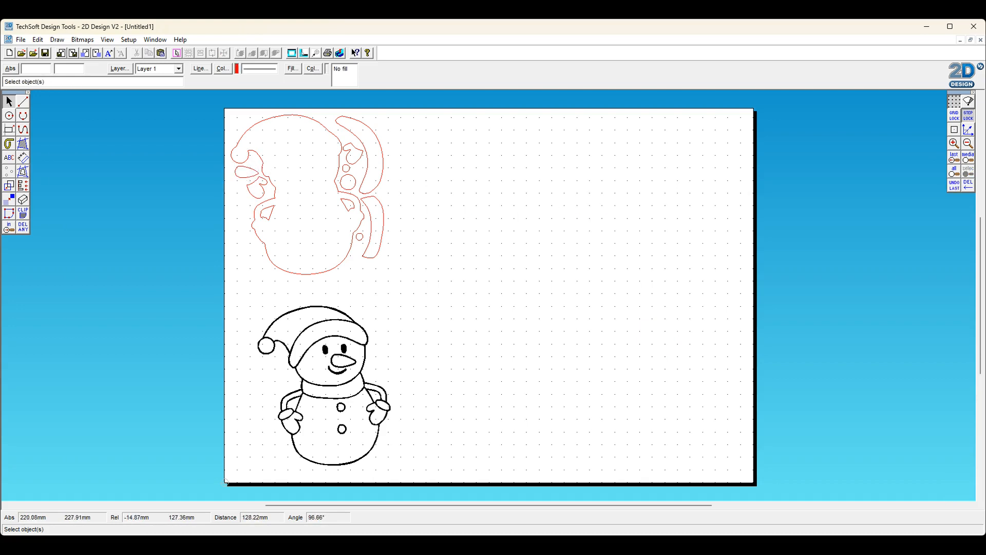